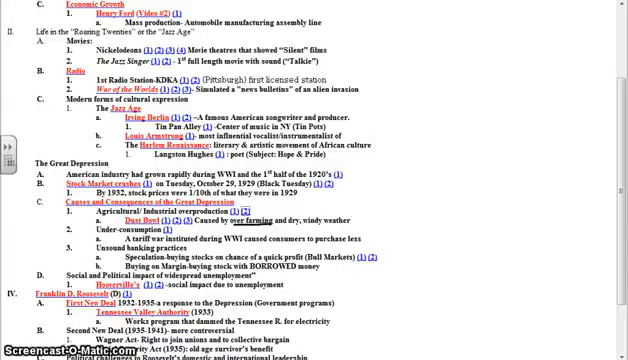
- Erase the stray pen mark under 'over farming' on the Dust Bowl line
left_click_drag(300, 214, 290, 222)
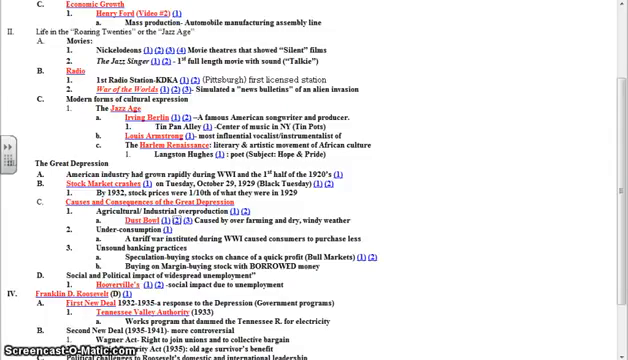
left_click(189, 219)
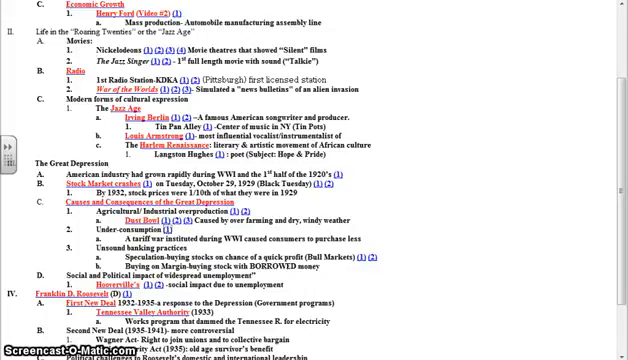
- Underline Speculation and Buying on Margin, and circle 'buying stocks on chance of a quick profit'
left_click_drag(126, 258, 168, 258)
left_click_drag(126, 266, 185, 267)
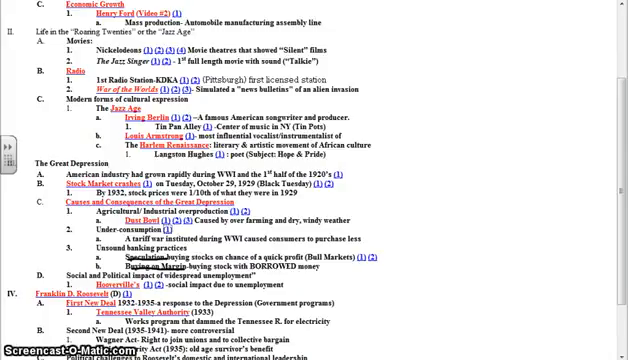
mouse_move(165, 262)
left_mouse_down()
mouse_move(300, 259)
mouse_move(168, 257)
left_mouse_up()
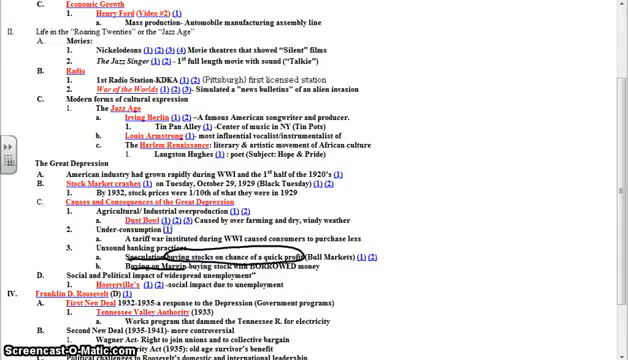
- Handwrite 'Lottery Tickets' beside the Speculation line and circle (Bull Markets) in red ink
mouse_move(389, 245)
left_mouse_down()
mouse_move(398, 261)
mouse_move(414, 261)
mouse_move(419, 252)
mouse_move(438, 266)
left_mouse_up()
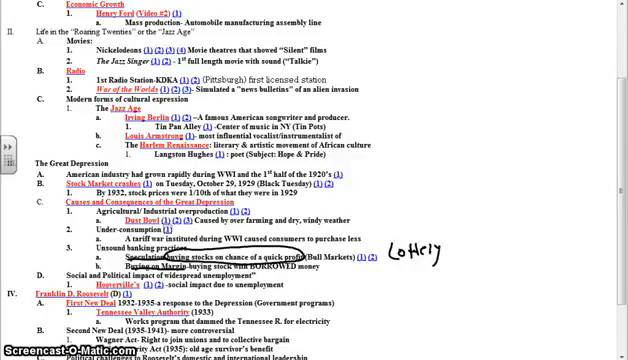
left_click_drag(442, 237, 458, 236)
mouse_move(450, 237)
left_mouse_down()
mouse_move(452, 262)
mouse_move(457, 255)
mouse_move(482, 255)
left_mouse_up()
mouse_move(487, 238)
left_mouse_down()
mouse_move(489, 258)
mouse_move(492, 245)
left_mouse_up()
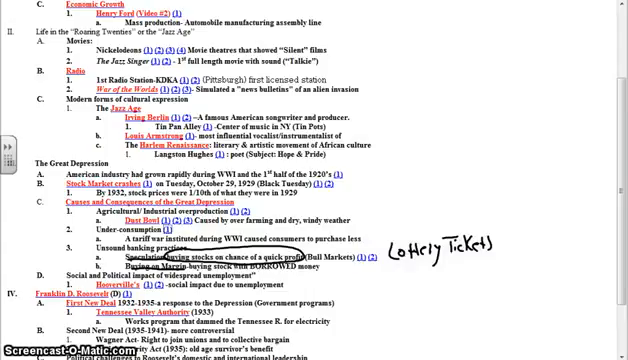
left_click_drag(305, 252, 358, 262)
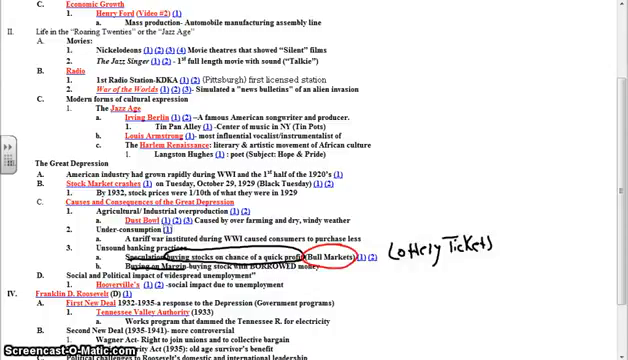
- Select the red ink ellipse around Bull Markets so the annotations can be deleted
left_click(330, 257)
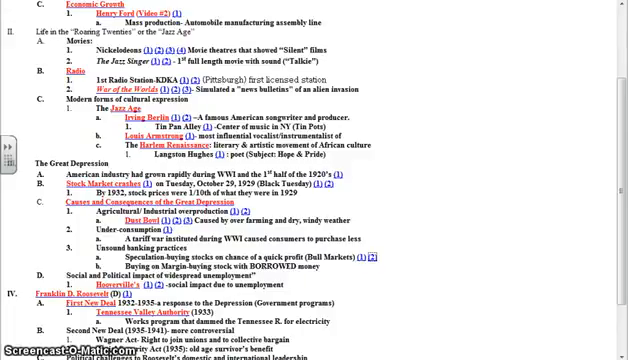
- Underline Buying on Margin, mark 'quick profit', circle BORROWED and handwrite '90%' beside it
left_click_drag(126, 269, 186, 269)
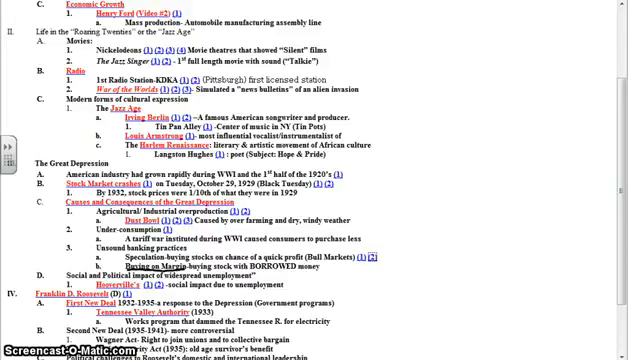
left_click_drag(270, 258, 300, 258)
left_click_drag(250, 262, 252, 263)
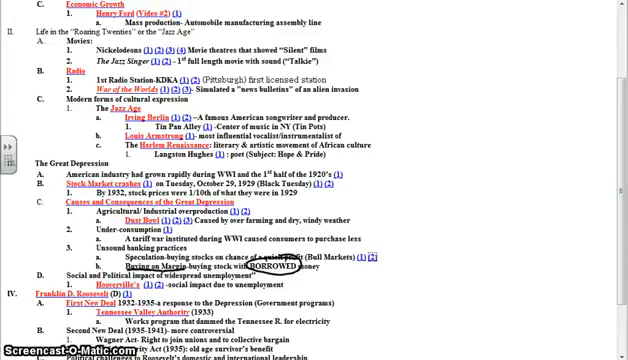
mouse_move(328, 263)
left_mouse_down()
mouse_move(335, 275)
mouse_move(356, 276)
left_mouse_up()
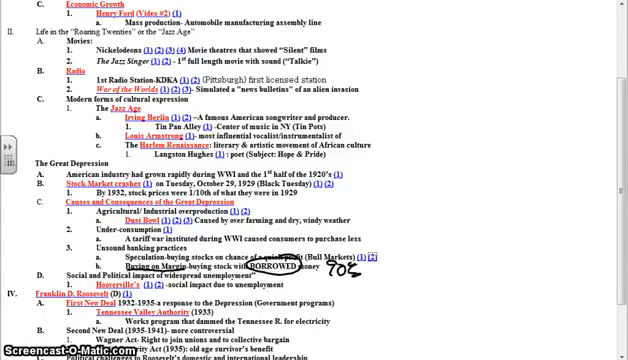